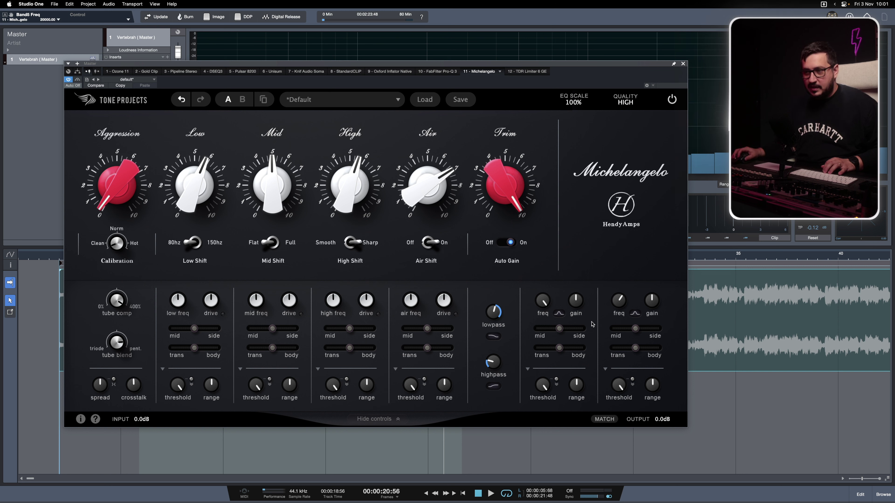
# Sweep the first parametric band's frequency with a 6 dB boost, cut its gain to about -1.8 dB, and stop playback
pyautogui.moveTo(576, 300); pyautogui.dragTo(577, 294)
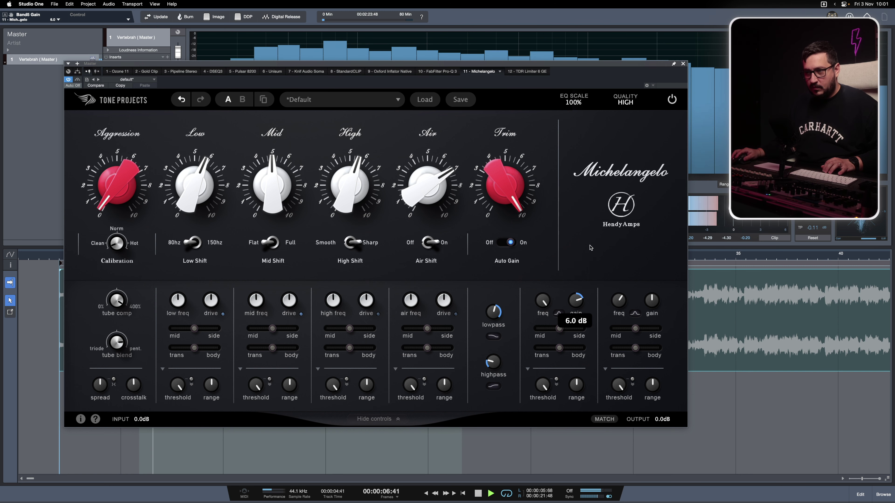
pyautogui.moveTo(544, 304); pyautogui.dragTo(544, 305)
pyautogui.moveTo(539, 391); pyautogui.dragTo(567, 382)
pyautogui.moveTo(577, 306)
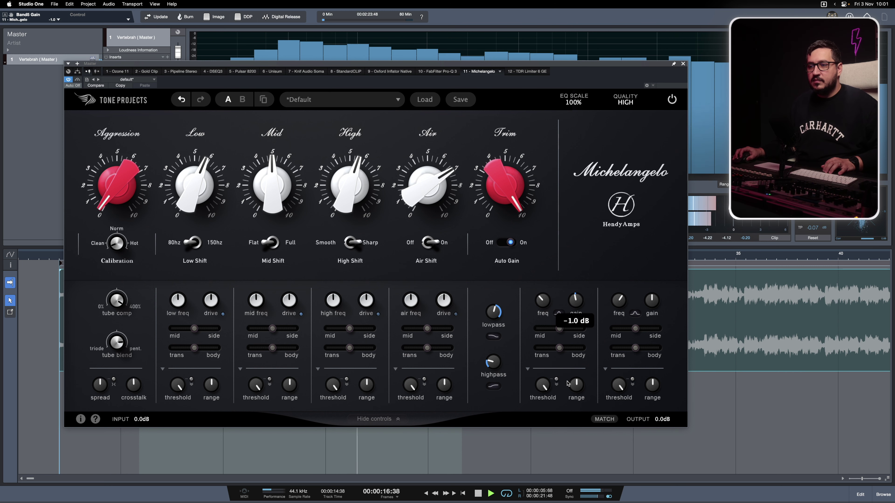
pyautogui.scroll(-6, 577, 310)
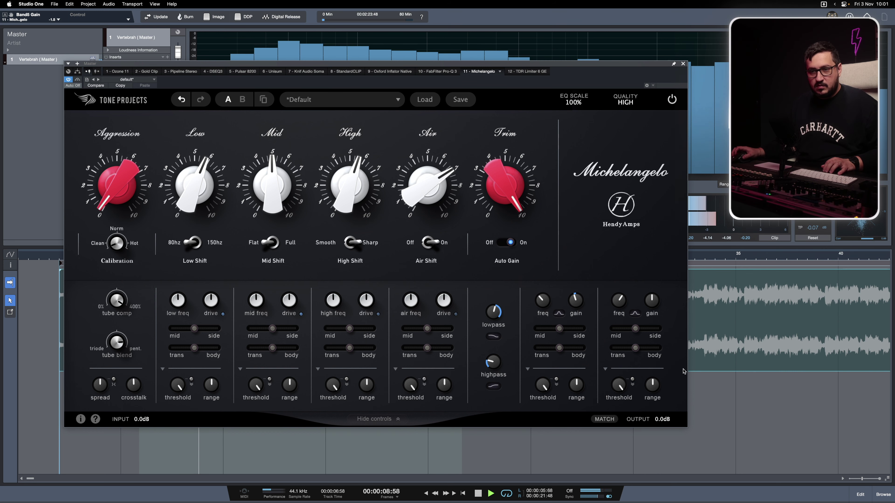
pyautogui.press('space')
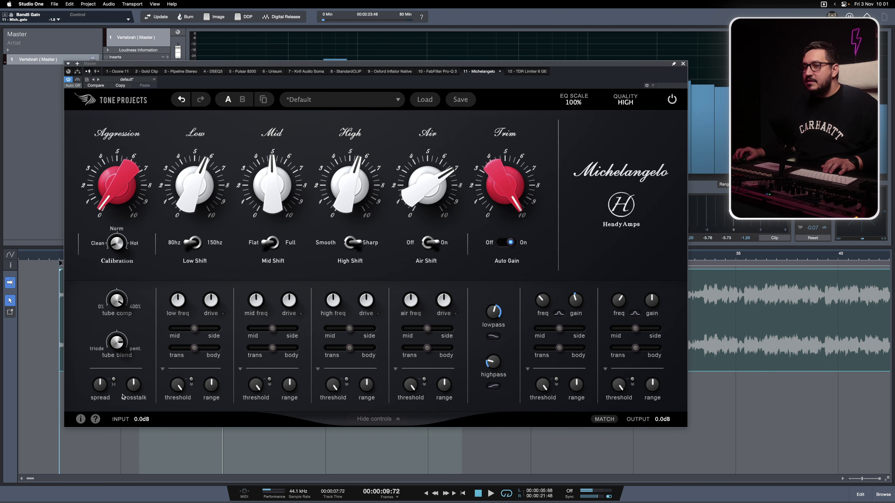
# Play the track and audition the linked spread and crosstalk controls from their maximum to their minimum
pyautogui.moveTo(128, 388)
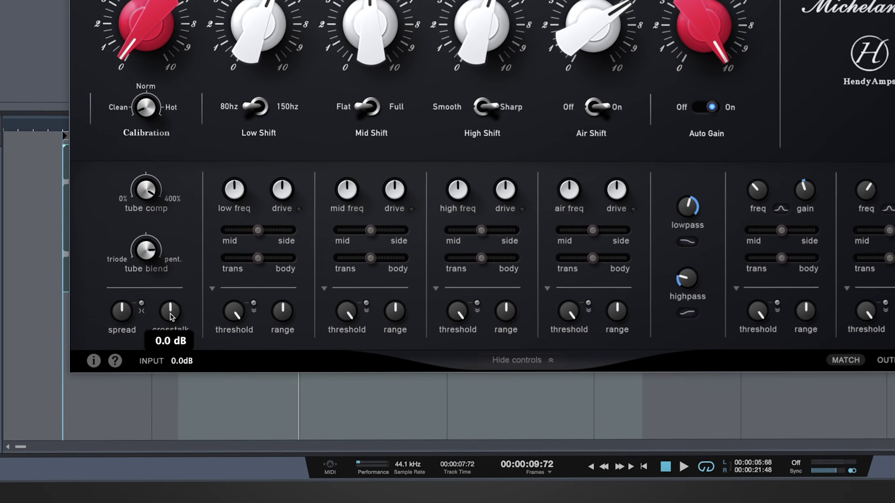
pyautogui.press('space')
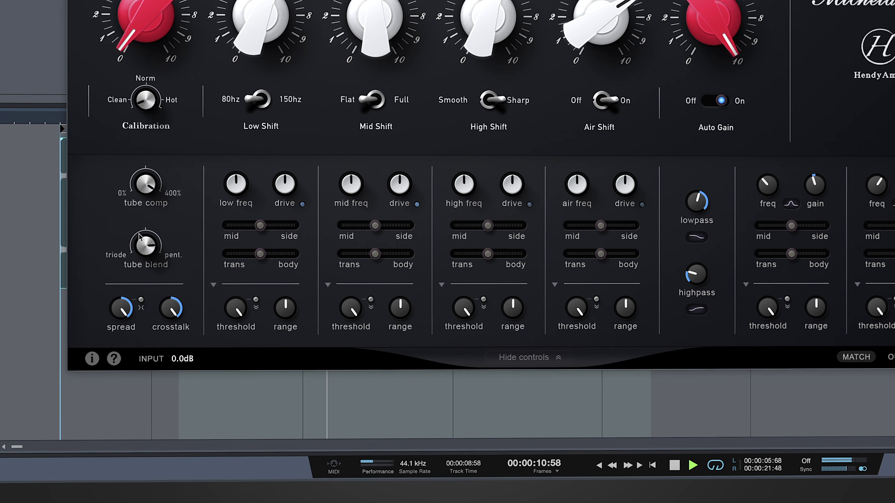
pyautogui.click(139, 300)
pyautogui.click(135, 301)
pyautogui.moveTo(115, 310); pyautogui.dragTo(117, 329)
pyautogui.moveTo(144, 381); pyautogui.dragTo(145, 409)
# Exaggerate the High band to 9.71 and turn spread and crosstalk back up to their maximum for comparison
pyautogui.moveTo(376, 183); pyautogui.dragTo(355, 179)
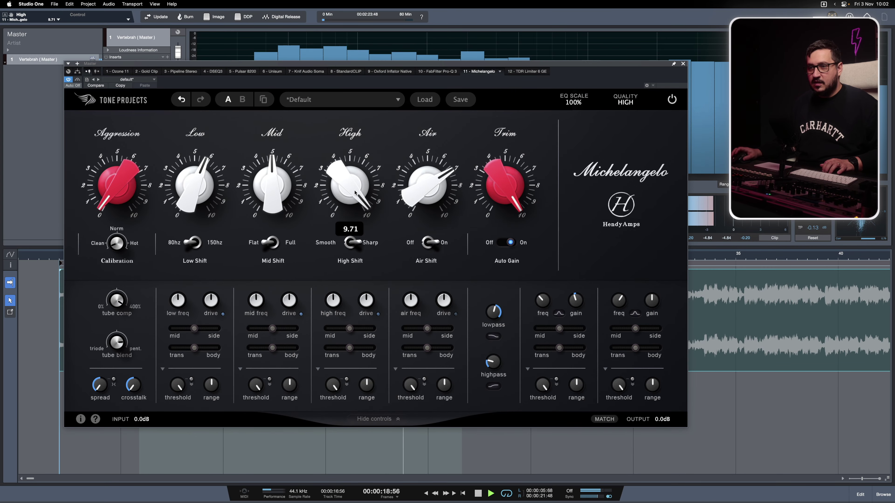
pyautogui.moveTo(132, 387)
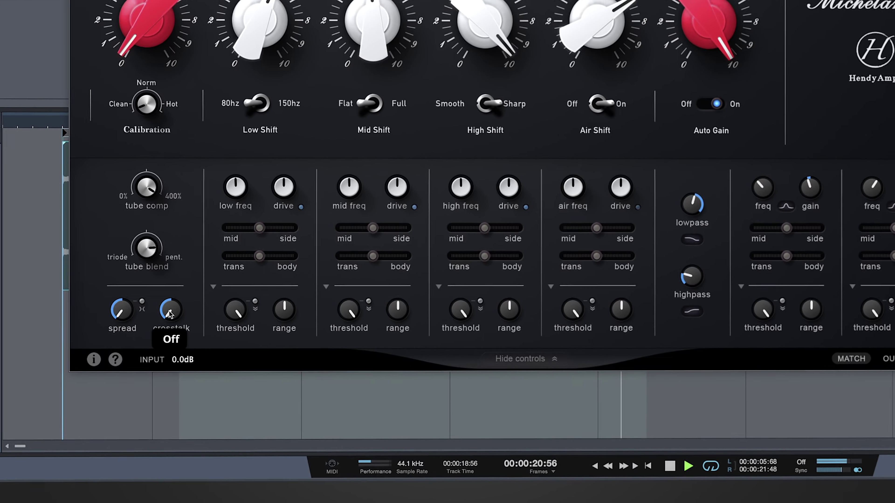
pyautogui.moveTo(161, 331); pyautogui.dragTo(129, 289)
pyautogui.moveTo(126, 332)
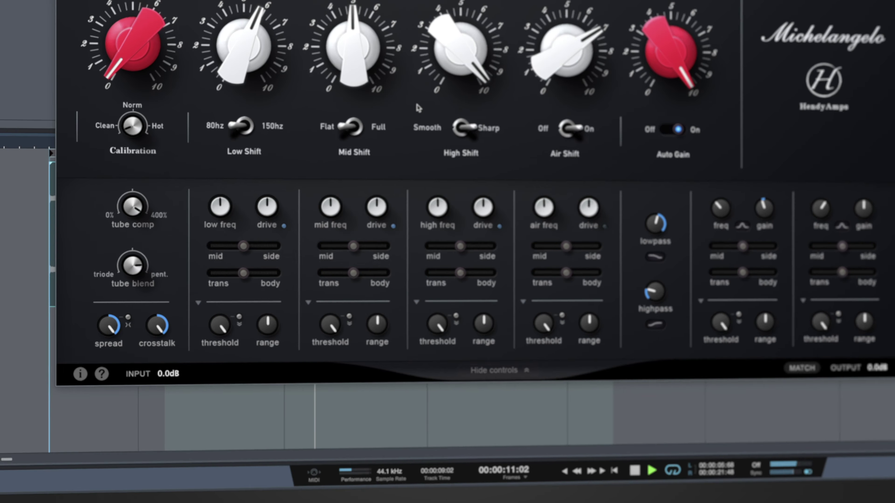
# Lower the High band to about 6.5 and stop playback, then reset spread and crosstalk and set both moderately negative
pyautogui.moveTo(487, 10); pyautogui.dragTo(484, 28)
pyautogui.moveTo(348, 192); pyautogui.dragTo(349, 198)
pyautogui.press('space')
pyautogui.doubleClick(97, 389)
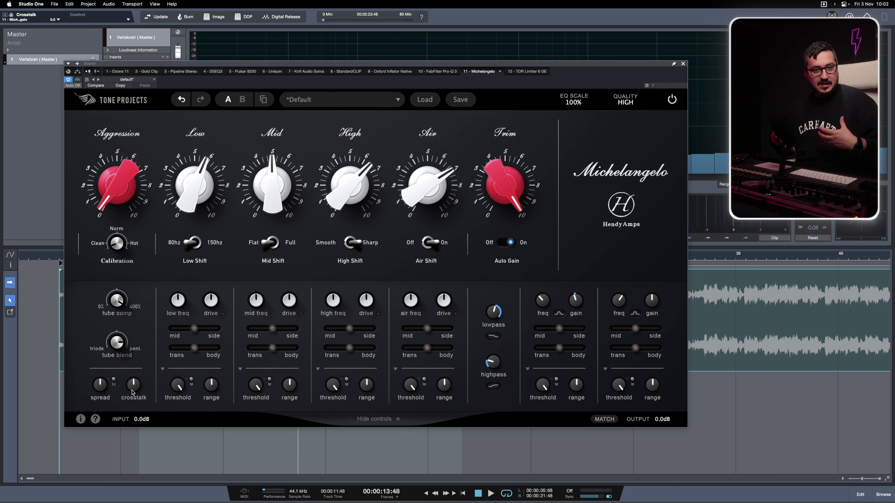
pyautogui.moveTo(100, 385); pyautogui.dragTo(105, 386)
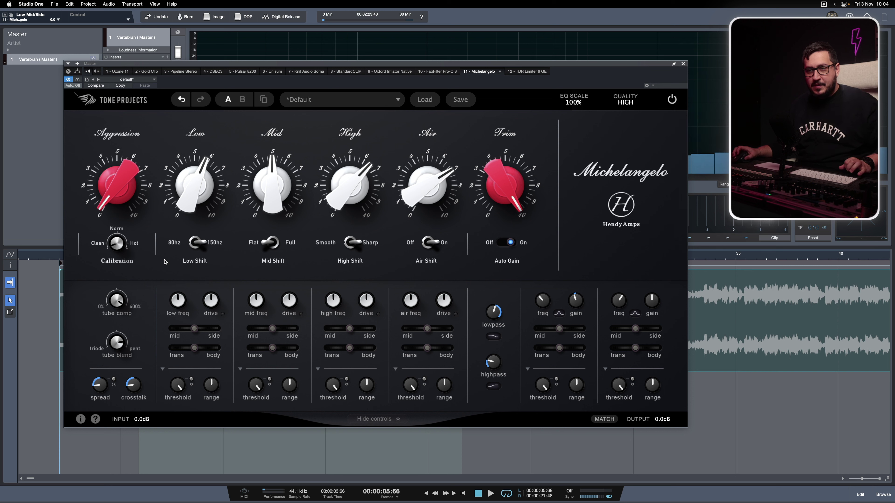
# Adjust the Low band by ear during playback, settling it at about 6
pyautogui.scroll(5, 196, 179)
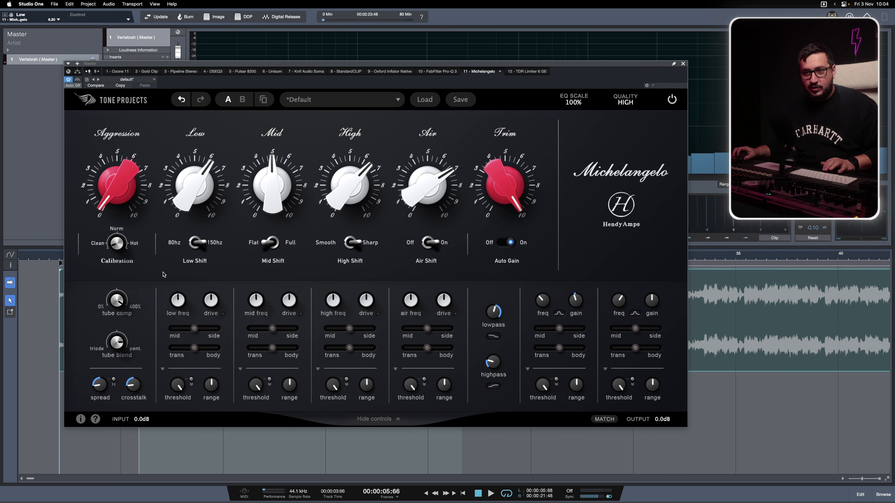
pyautogui.moveTo(180, 327)
pyautogui.press('space')
pyautogui.moveTo(194, 199); pyautogui.dragTo(195, 158)
pyautogui.scroll(-3, 195, 159)
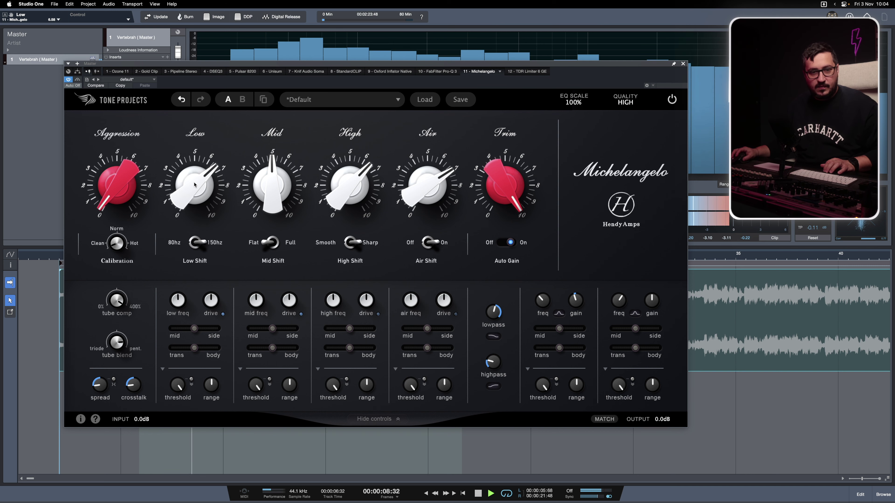
pyautogui.scroll(-3, 195, 186)
# Shift the Low band's mid/side balance fully to mid at -100% and reduce its drive to about -4.8
pyautogui.moveTo(199, 332)
pyautogui.moveTo(158, 332); pyautogui.dragTo(90, 333)
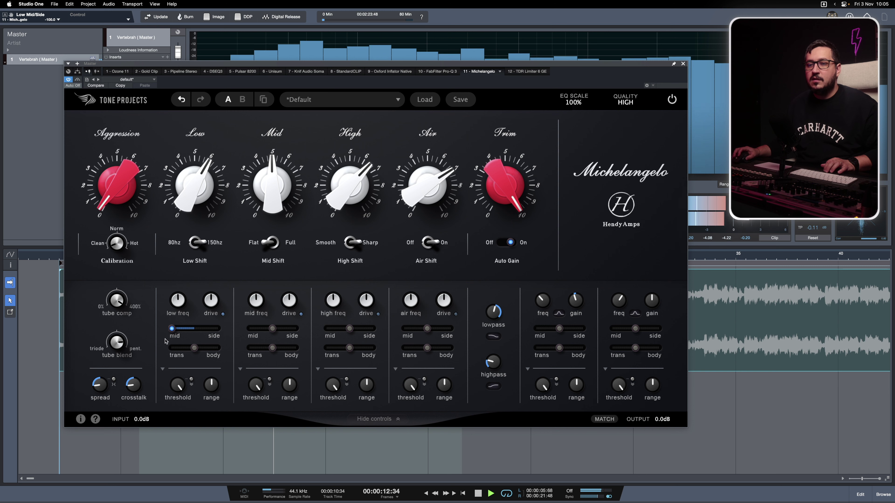
pyautogui.moveTo(210, 301); pyautogui.dragTo(216, 344)
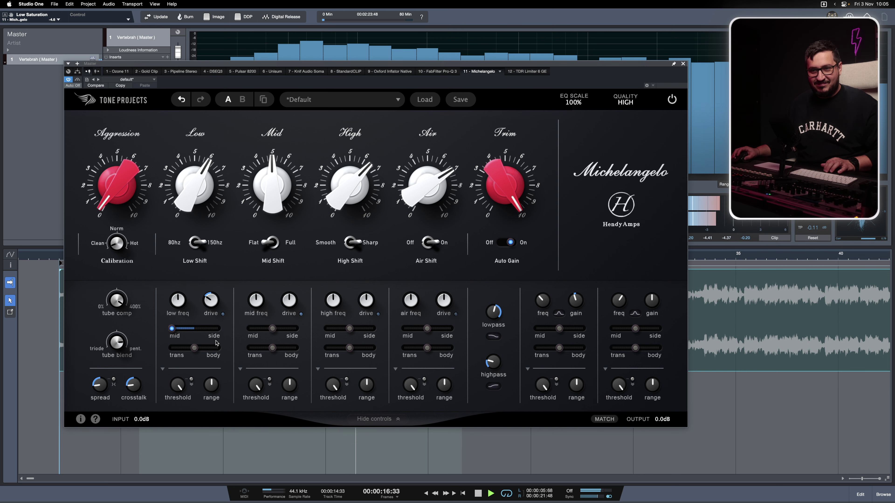
# Set the tube compression to 28.1% and fine-tune the Low band to about 6.1
pyautogui.moveTo(123, 306)
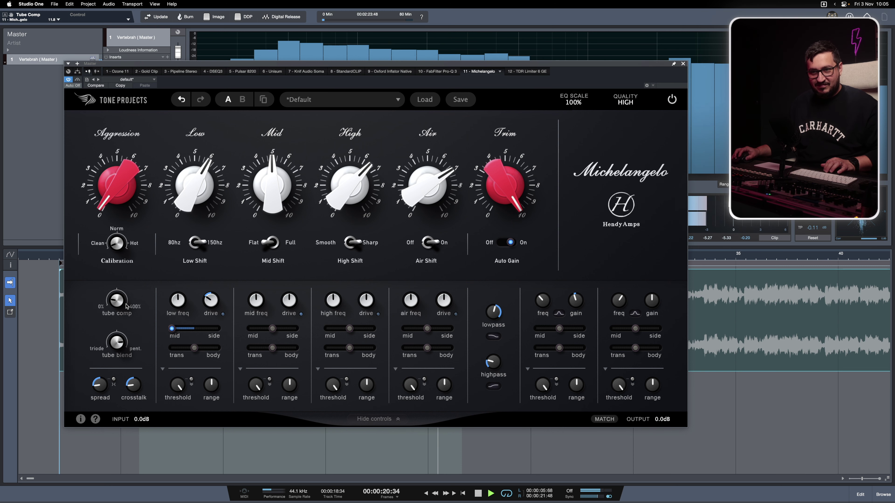
pyautogui.moveTo(118, 302); pyautogui.dragTo(117, 305)
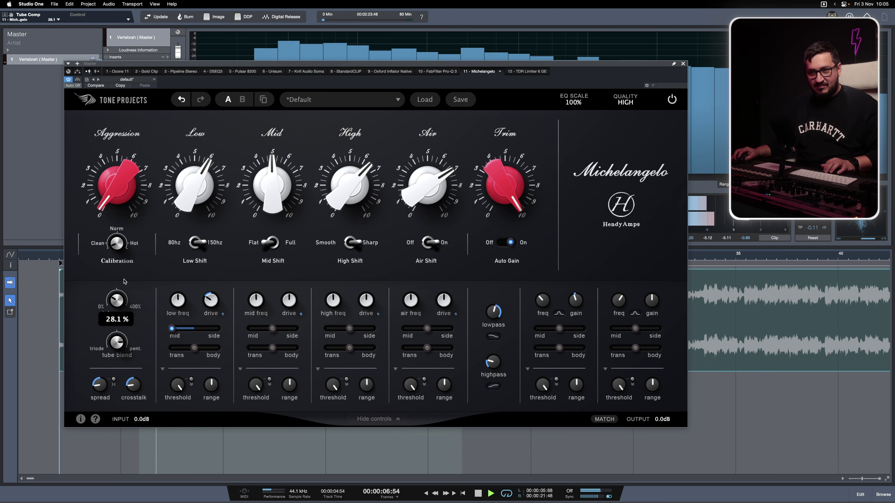
pyautogui.moveTo(184, 194)
pyautogui.moveTo(184, 193); pyautogui.dragTo(184, 191)
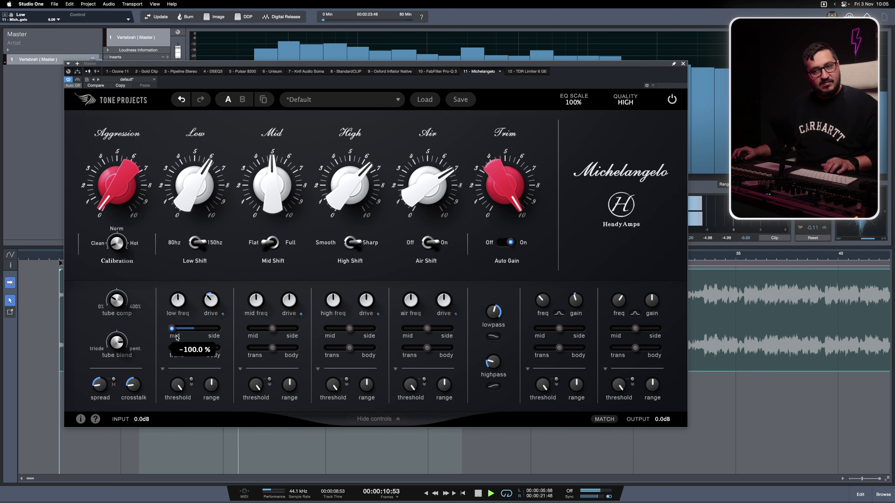
# Ease the Low band's mid/side balance back to about -75.5%
pyautogui.scroll(20, 194, 328)
pyautogui.moveTo(422, 332); pyautogui.dragTo(179, 331)
pyautogui.scroll(2, 179, 332)
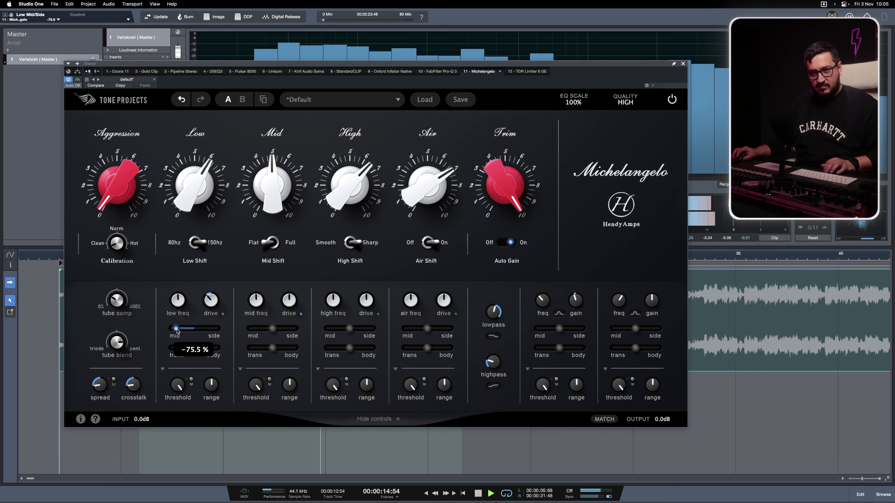
pyautogui.moveTo(178, 329); pyautogui.dragTo(177, 329)
# Push the Air band to 10 with its drive at maximum and its mid/side balance fully on side
pyautogui.moveTo(427, 185); pyautogui.dragTo(427, 148)
pyautogui.moveTo(427, 329); pyautogui.dragTo(450, 328)
pyautogui.moveTo(444, 300); pyautogui.dragTo(443, 268)
# Compare Air Shift off and on, leave it on, and lower the air frequency to its 0.5x minimum
pyautogui.click(429, 243)
pyautogui.click(429, 243)
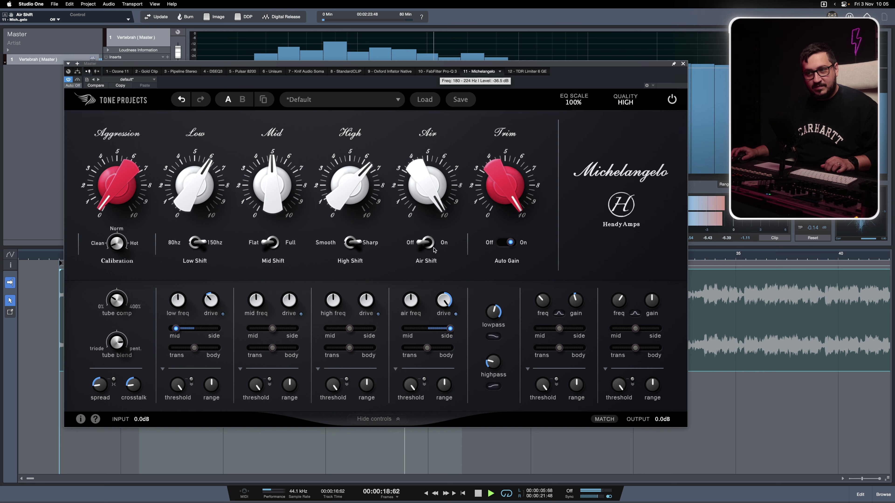
pyautogui.scroll(-10, 411, 300)
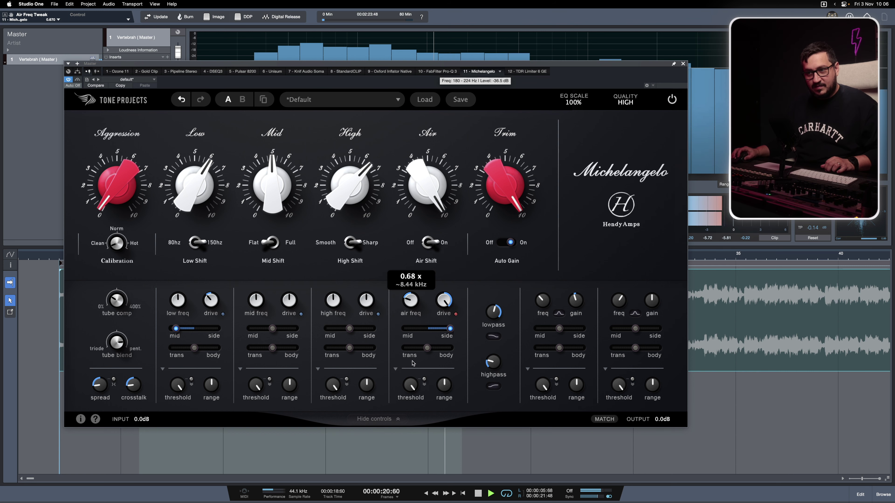
pyautogui.scroll(5, 410, 301)
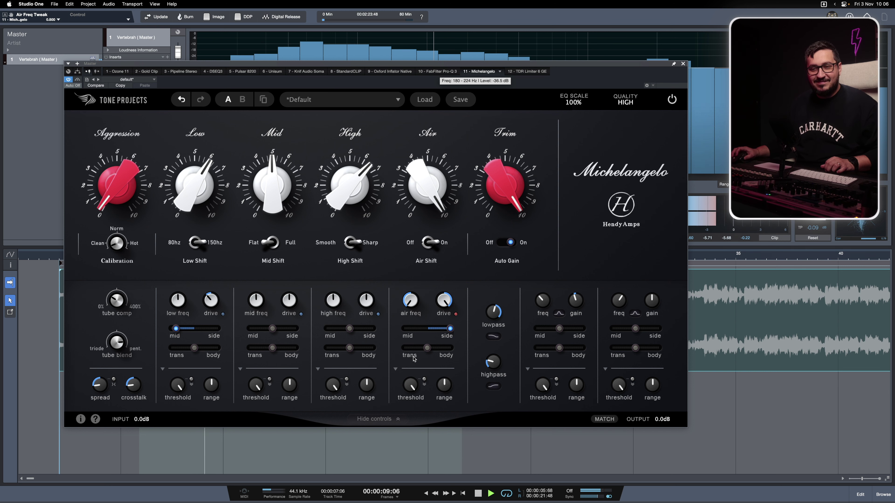
# Bypass and re-enable the Air band to compare its effect, keeping it fully on side, and stop playback
pyautogui.click(430, 137)
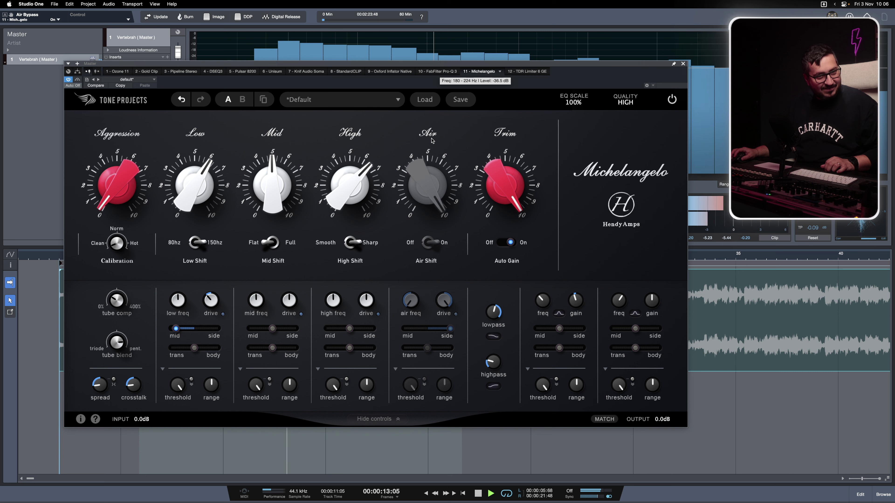
pyautogui.click(427, 135)
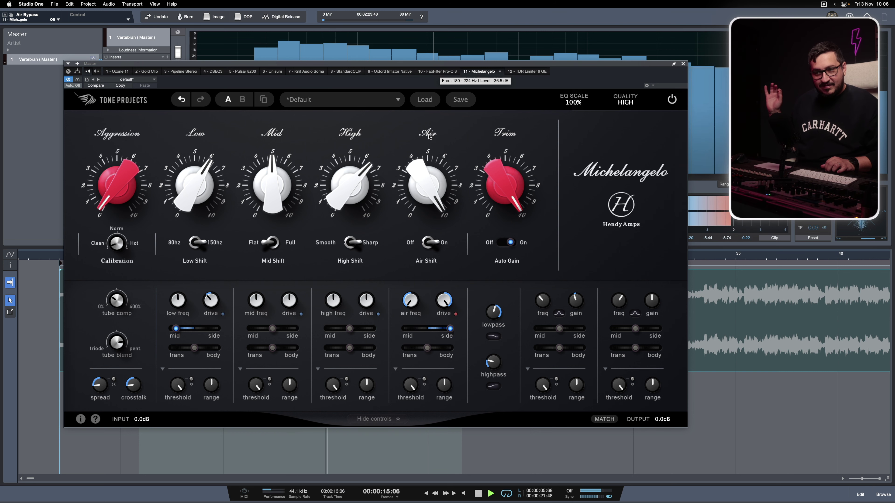
pyautogui.moveTo(449, 329); pyautogui.dragTo(486, 313)
pyautogui.press('space')
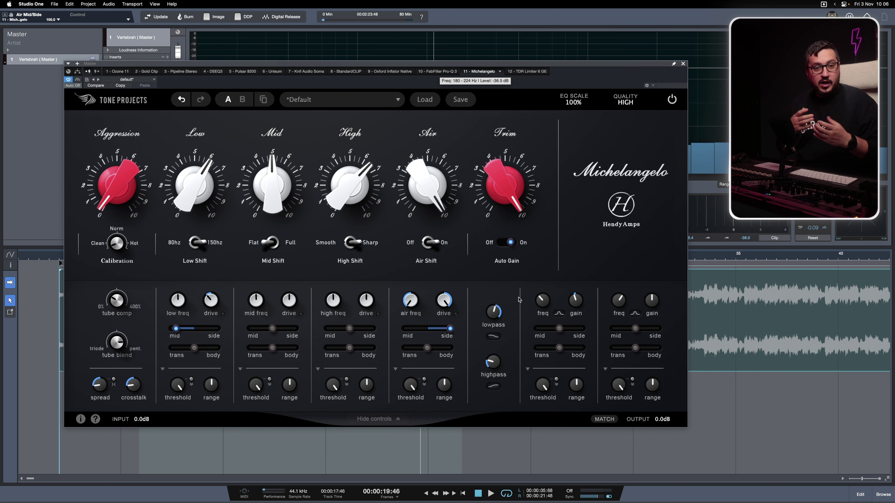
# Reduce the Air band to 7.04 and raise its frequency to about 0.63x while the track plays
pyautogui.moveTo(427, 168); pyautogui.dragTo(426, 192)
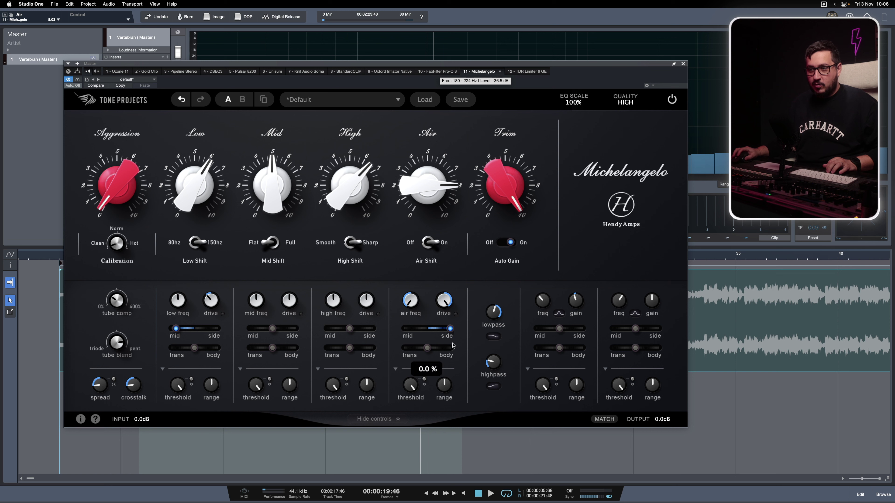
pyautogui.moveTo(451, 331)
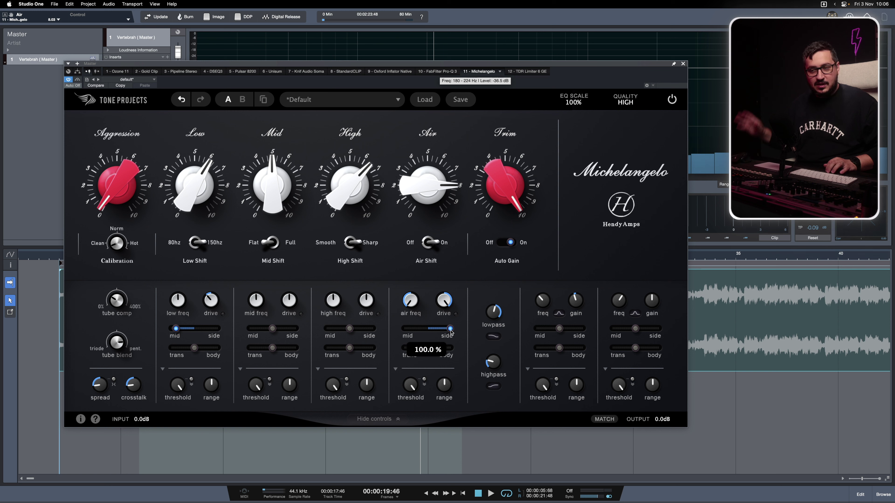
pyautogui.press('space')
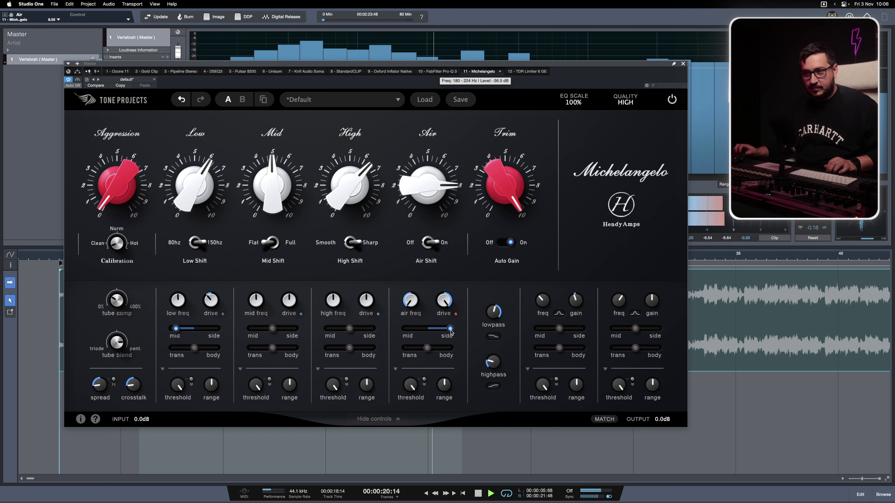
pyautogui.moveTo(411, 299); pyautogui.dragTo(415, 255)
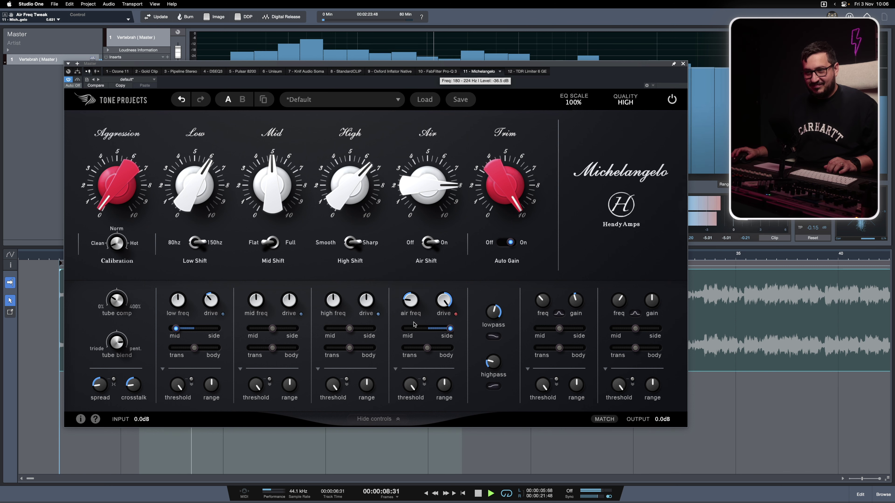
pyautogui.scroll(-5, 423, 229)
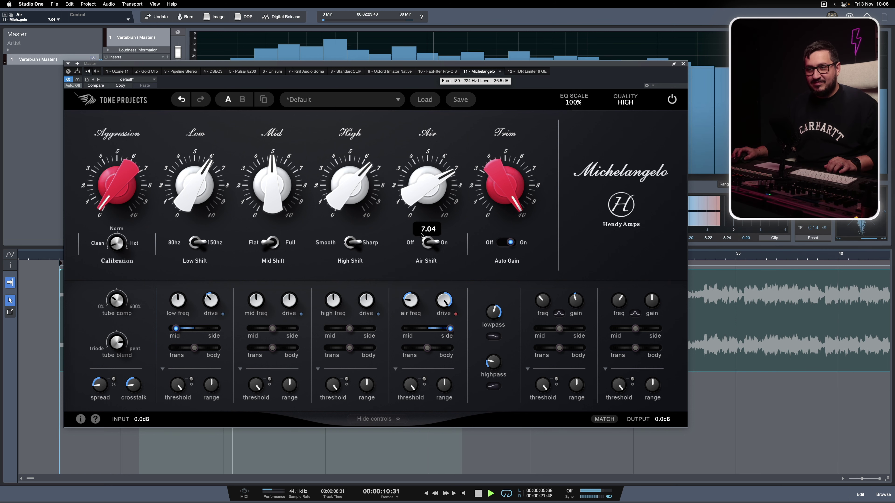
# Push the High band to 10 with its balance fully on side, and lower its frequency to 0.25x
pyautogui.scroll(10, 350, 229)
pyautogui.scroll(10, 350, 328)
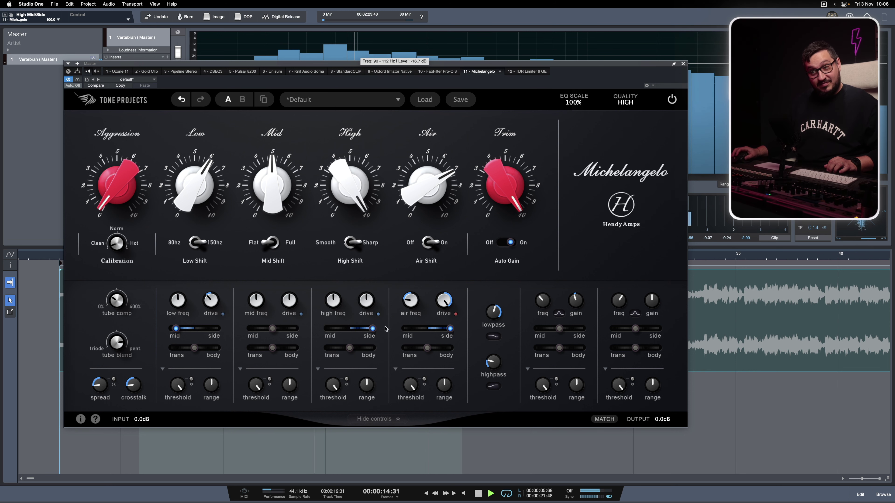
pyautogui.scroll(-5, 332, 301)
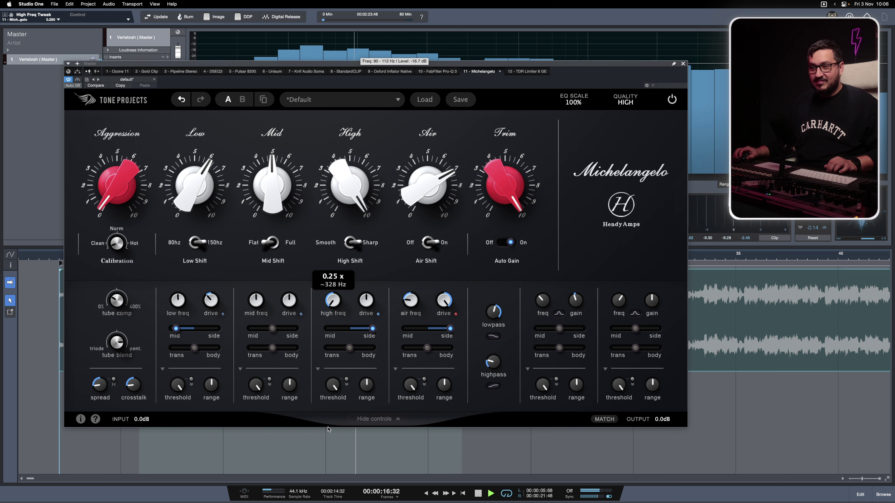
pyautogui.moveTo(341, 180)
pyautogui.moveTo(341, 179)
pyautogui.mouseDown()
pyautogui.moveTo(343, 206)
pyautogui.moveTo(344, 177)
pyautogui.mouseUp()
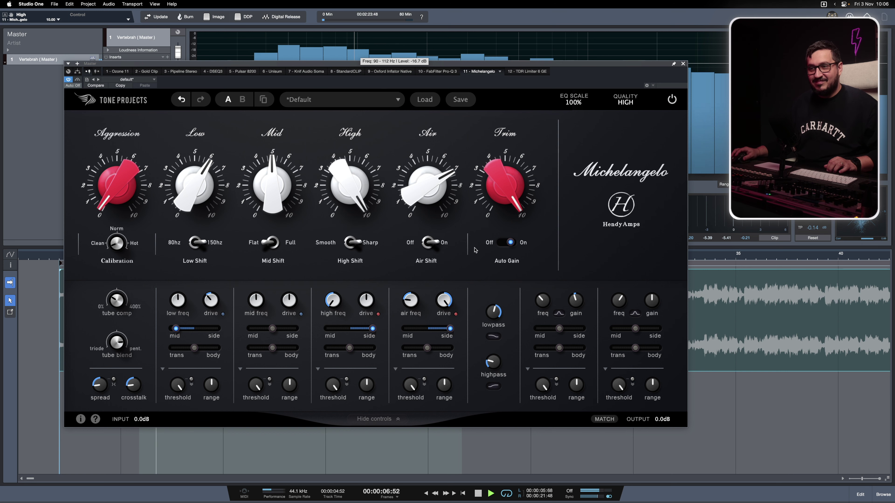
# Bring the High band down to about 6 and pull its mid/side balance back to 59.5% side
pyautogui.moveTo(350, 232); pyautogui.dragTo(349, 242)
pyautogui.moveTo(323, 319); pyautogui.dragTo(323, 329)
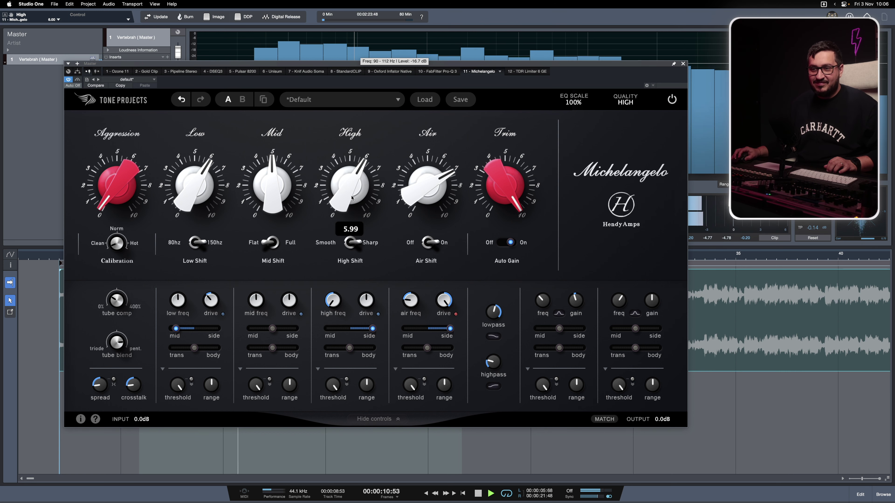
pyautogui.moveTo(352, 198); pyautogui.dragTo(351, 197)
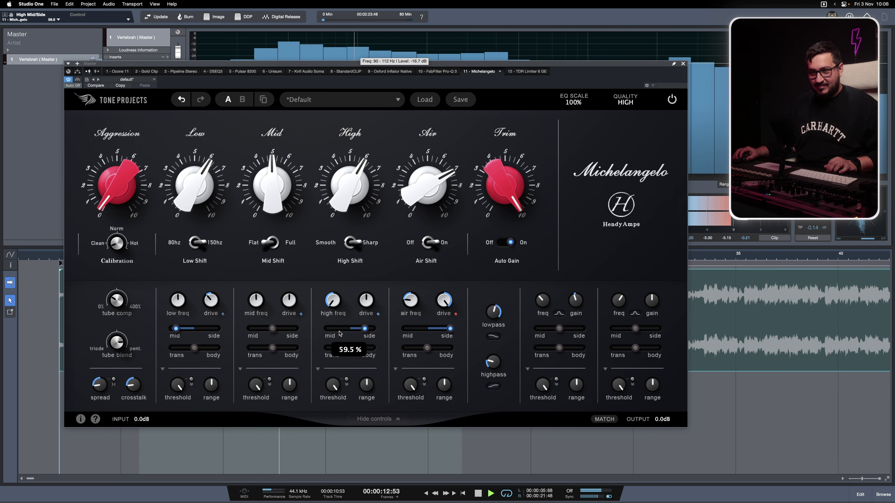
# Sweep the High band's drive to 10.6 dB and settle at -5.2 dB, and raise its frequency to about 1.95x with the shift on Smooth
pyautogui.scroll(4, 367, 301)
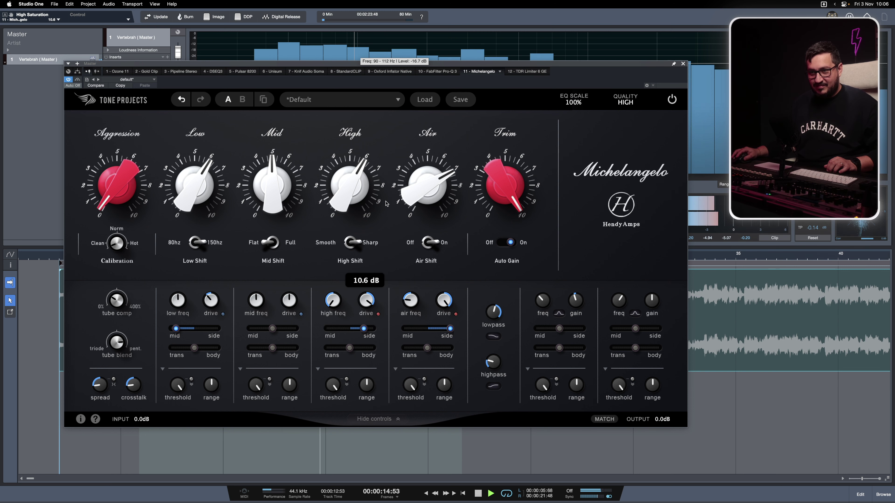
pyautogui.scroll(-5, 367, 301)
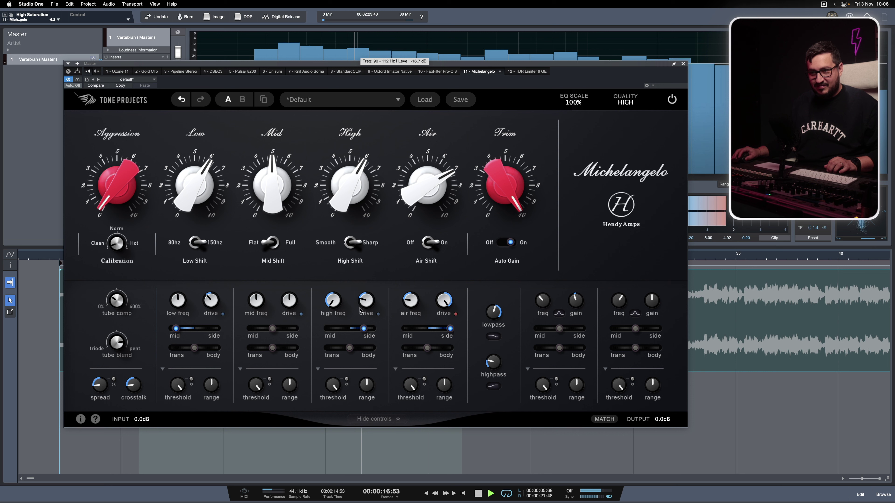
pyautogui.moveTo(332, 302)
pyautogui.moveTo(332, 302); pyautogui.dragTo(341, 286)
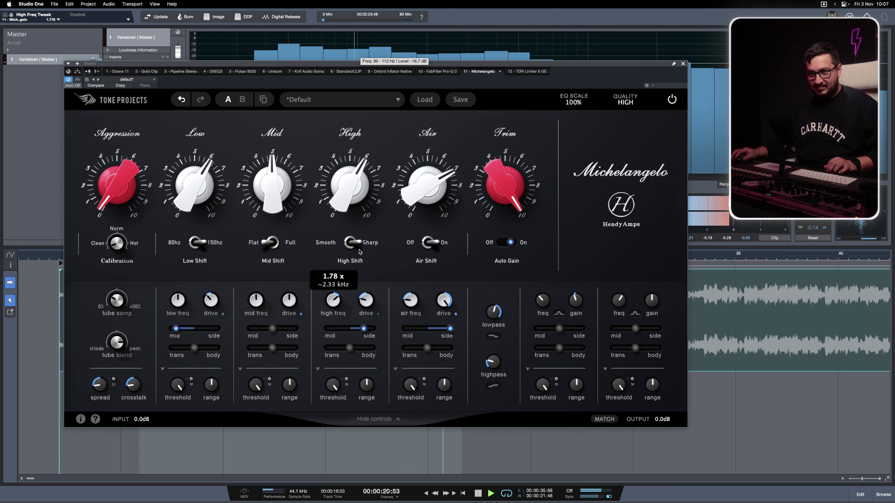
pyautogui.moveTo(358, 249); pyautogui.dragTo(358, 249)
pyautogui.moveTo(333, 299)
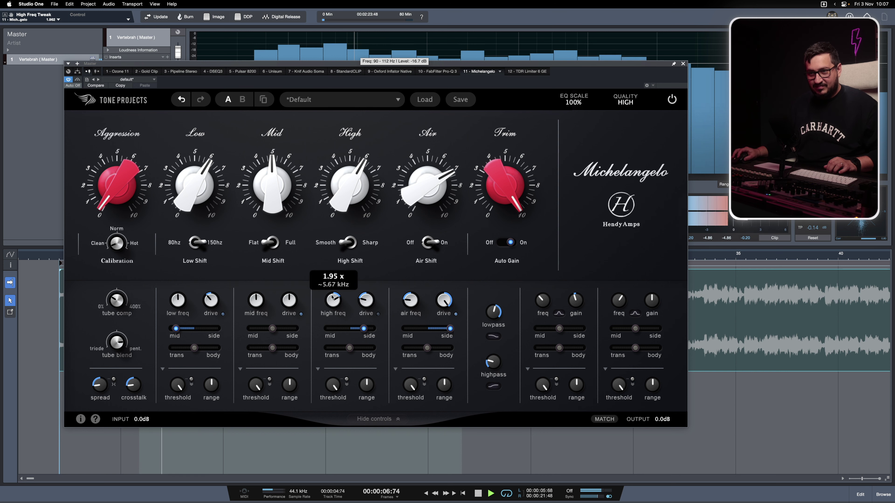
# Raise the High band to 7.00 with auto gain off, and bypass and re-enable the EQ to compare
pyautogui.moveTo(349, 185)
pyautogui.mouseDown()
pyautogui.moveTo(348, 110)
pyautogui.moveTo(356, 192)
pyautogui.moveTo(354, 179)
pyautogui.mouseUp()
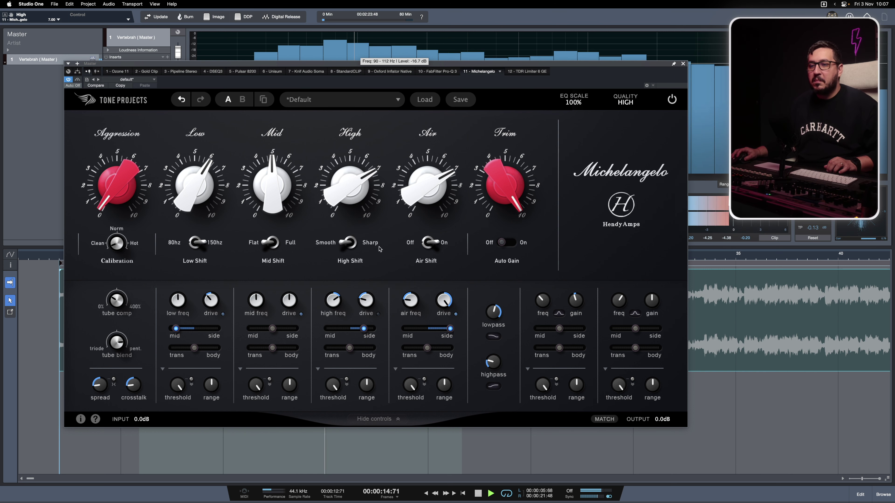
pyautogui.click(671, 99)
pyautogui.click(672, 100)
# Lower the Air band to 6.04, and centre the High band's mid/side balance with its trans/body at -100%
pyautogui.moveTo(350, 184); pyautogui.dragTo(352, 200)
pyautogui.moveTo(441, 188); pyautogui.dragTo(442, 234)
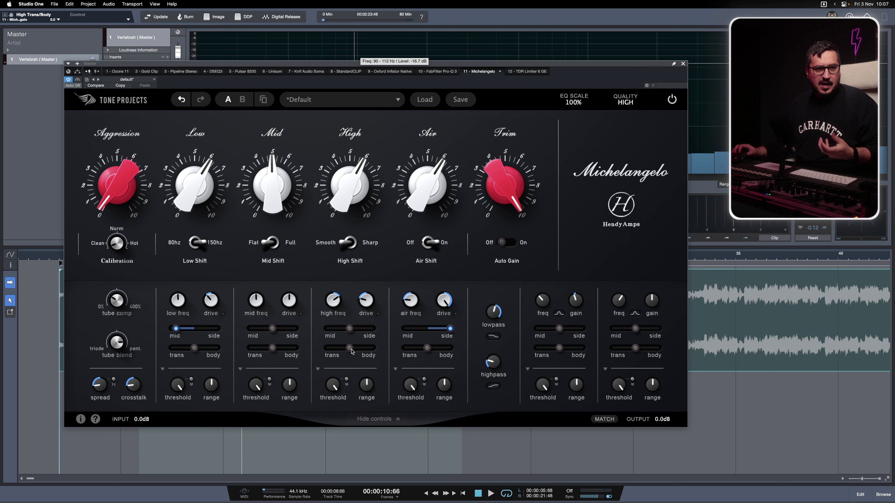
pyautogui.moveTo(351, 351); pyautogui.dragTo(330, 351)
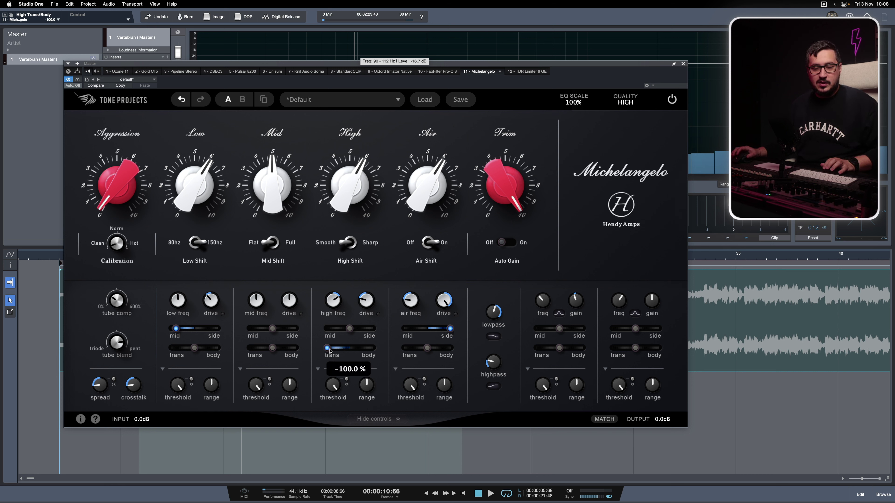
# Boost the High band to 10 and compare the EQ bypassed and enabled while the track plays
pyautogui.moveTo(352, 187); pyautogui.dragTo(354, 154)
pyautogui.press('space')
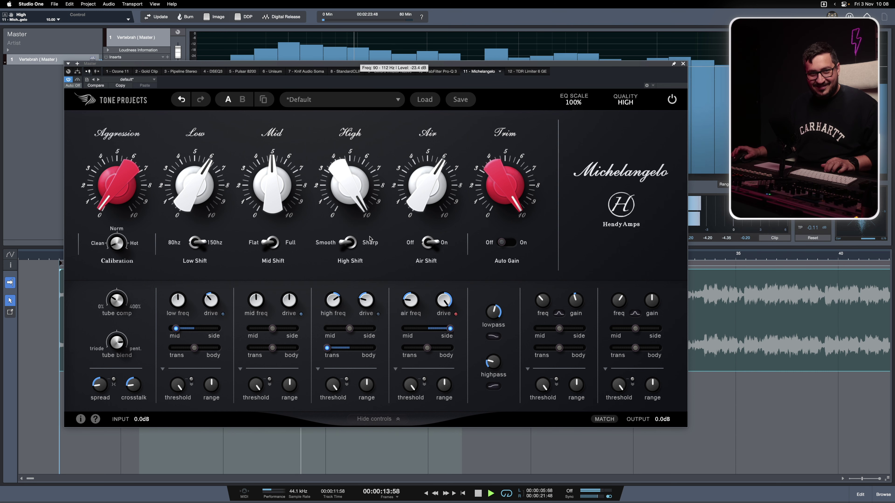
pyautogui.click(672, 100)
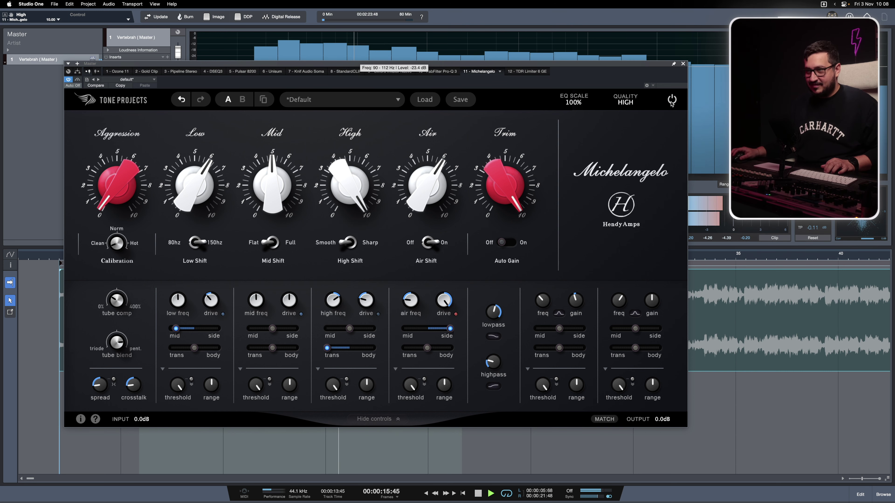
pyautogui.click(671, 102)
# Compare the High band's trans/body at 100% and back at -100%, lower its frequency to about 1.03x, and stop playback
pyautogui.moveTo(351, 348); pyautogui.dragTo(372, 348)
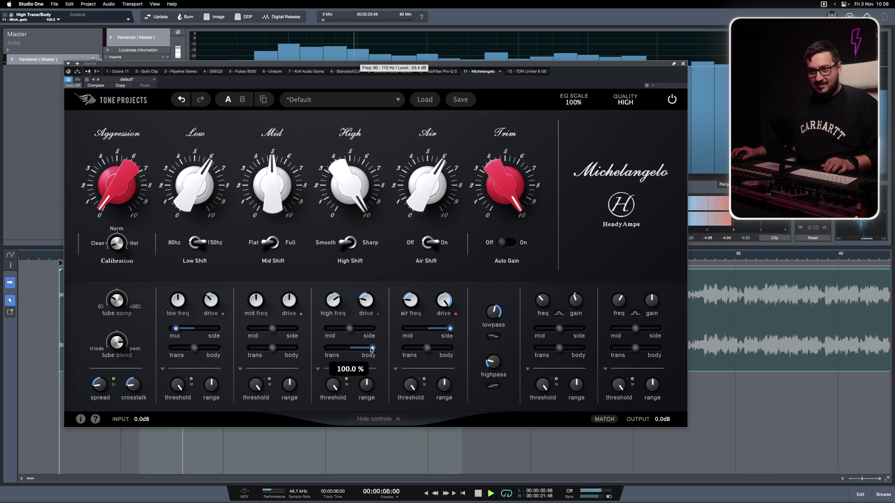
pyautogui.moveTo(252, 357); pyautogui.dragTo(181, 365)
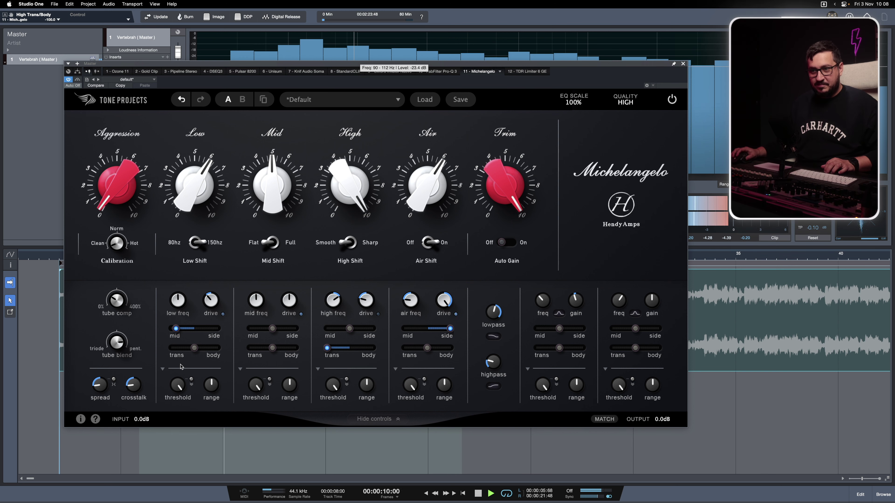
pyautogui.moveTo(334, 311); pyautogui.dragTo(330, 328)
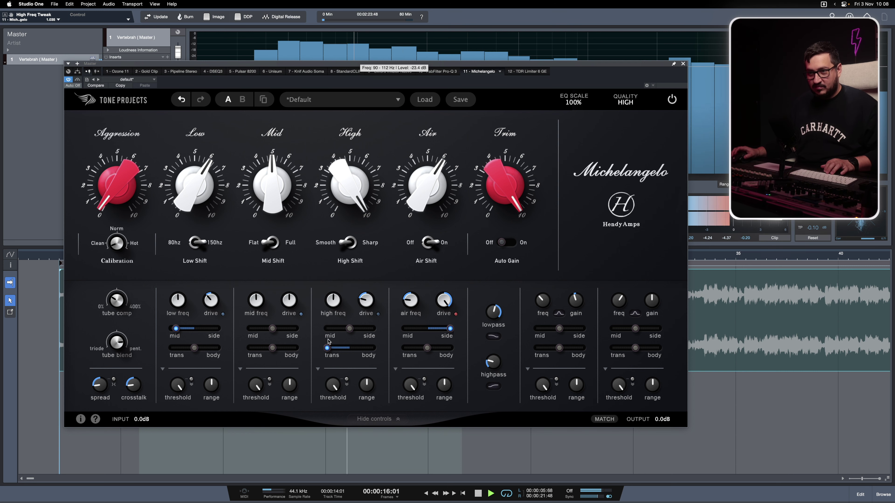
pyautogui.press('space')
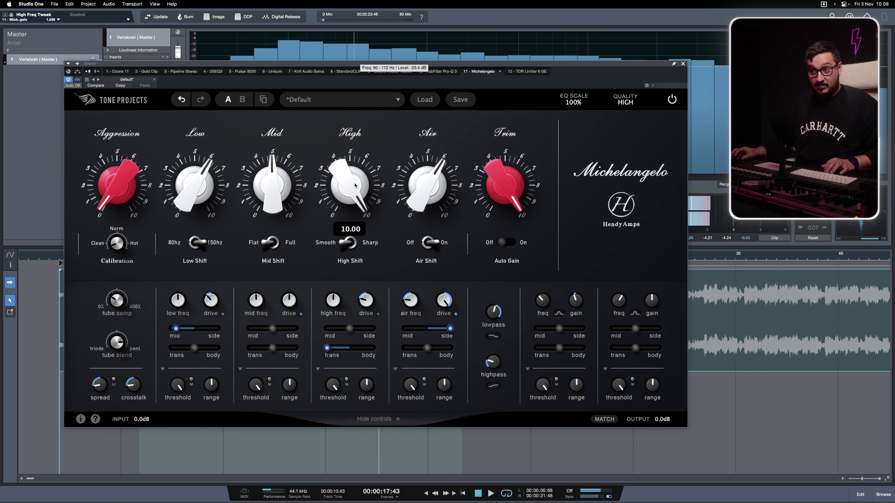
# Cut the High band to 3.80 and down to 0, return it to about 4.92 during playback, and stop the track
pyautogui.moveTo(354, 185); pyautogui.dragTo(255, 415)
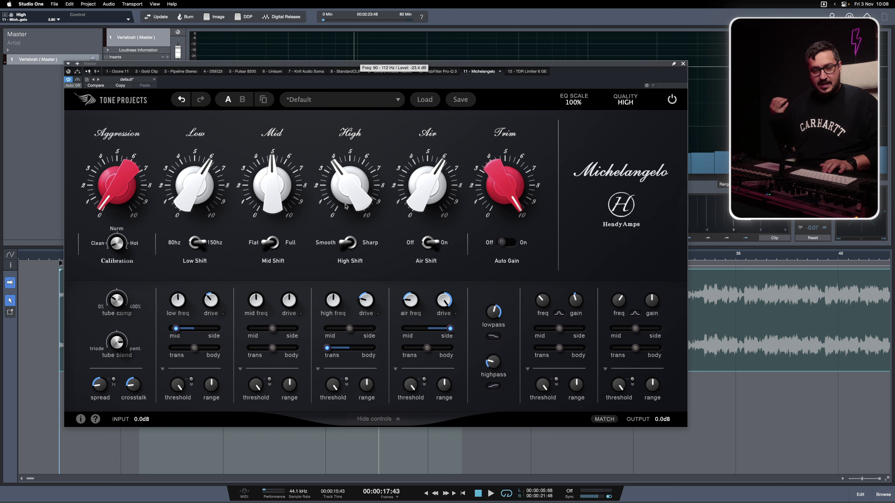
pyautogui.moveTo(345, 206)
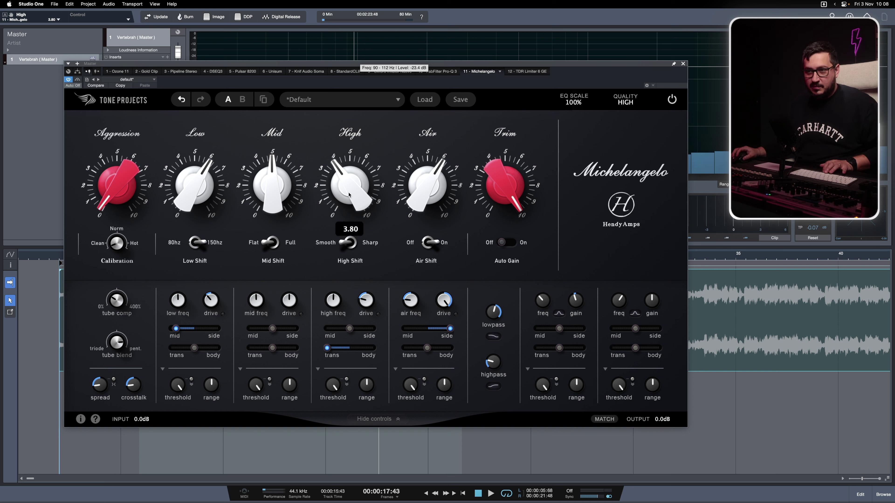
pyautogui.moveTo(348, 194); pyautogui.dragTo(349, 353)
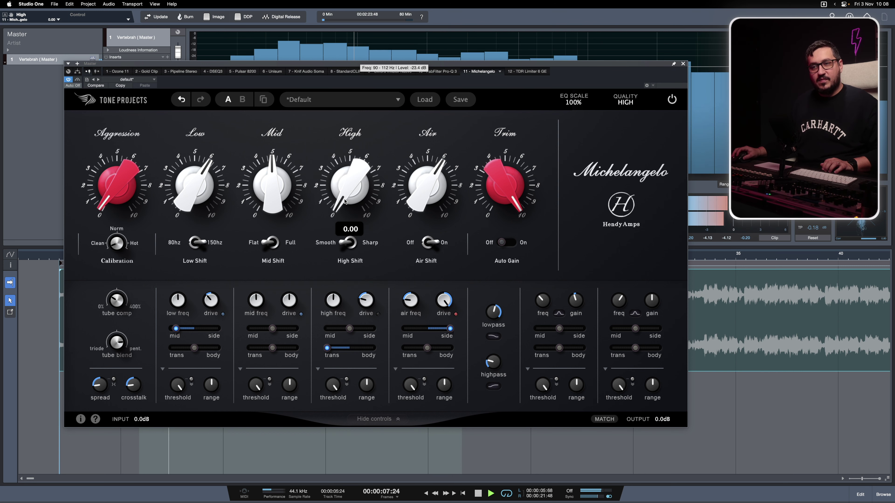
pyautogui.moveTo(344, 205); pyautogui.dragTo(353, 141)
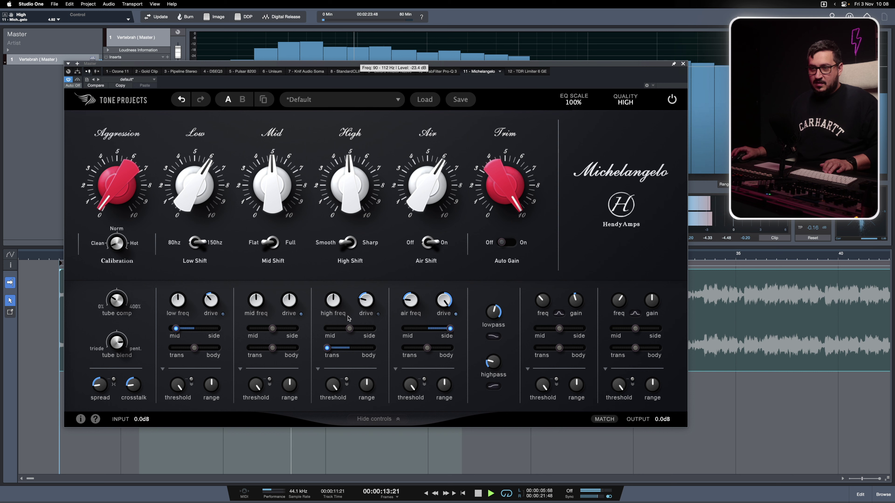
pyautogui.moveTo(350, 189); pyautogui.dragTo(337, 214)
pyautogui.press('space')
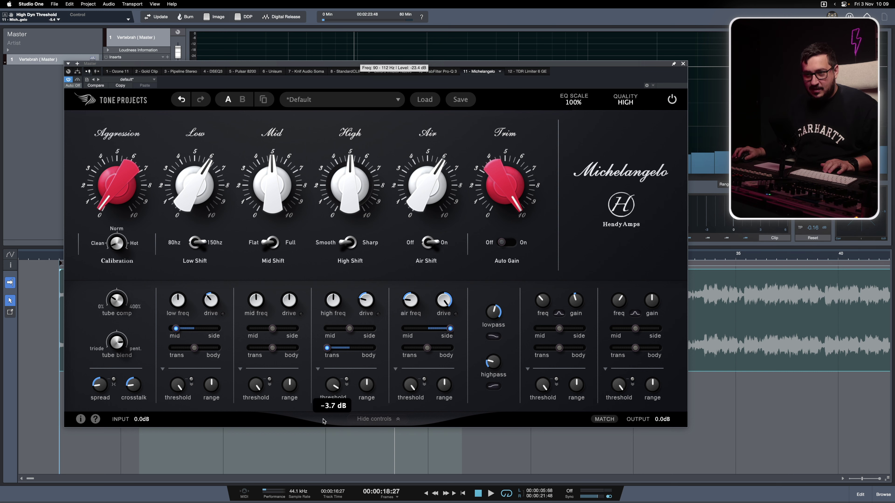
# Lower the High band's dynamic threshold to about -24.7 dB while the track plays
pyautogui.moveTo(333, 386); pyautogui.dragTo(332, 401)
pyautogui.press('space')
pyautogui.scroll(-3, 333, 401)
pyautogui.scroll(-1, 334, 397)
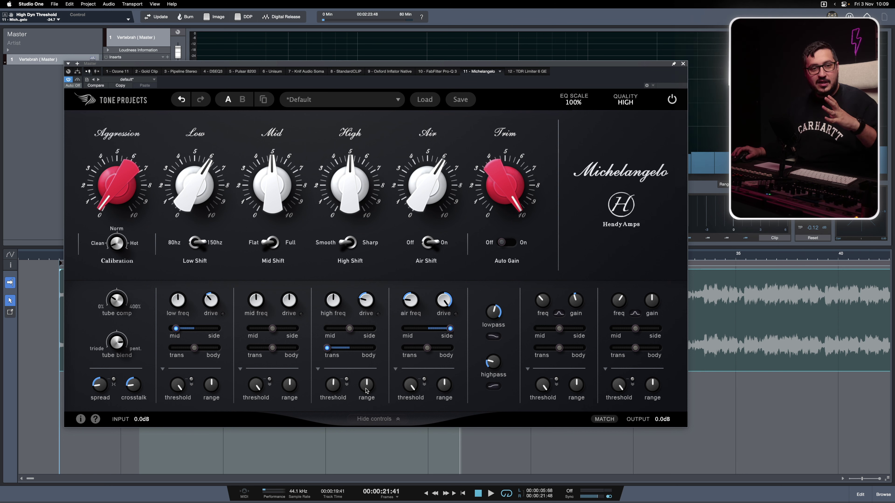
# Set the High band's dynamic range to 100% with its threshold near -25.7 dB during playback
pyautogui.moveTo(353, 177)
pyautogui.moveTo(366, 384); pyautogui.dragTo(379, 327)
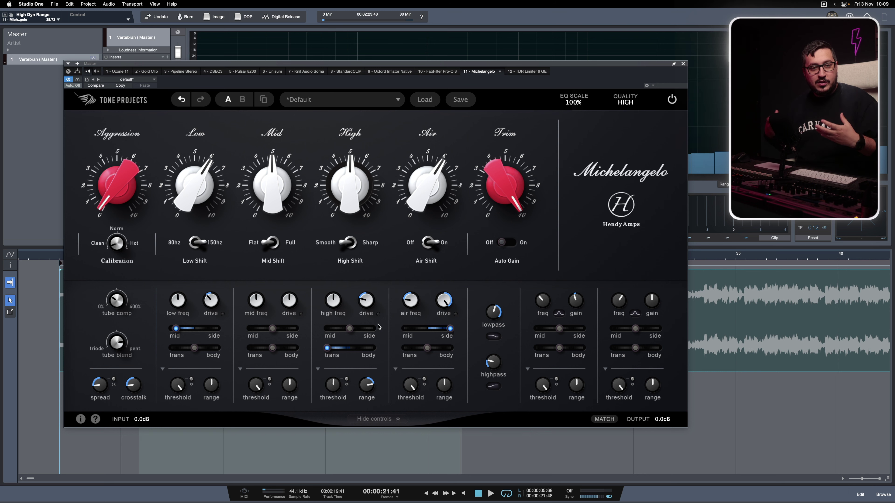
pyautogui.moveTo(326, 381)
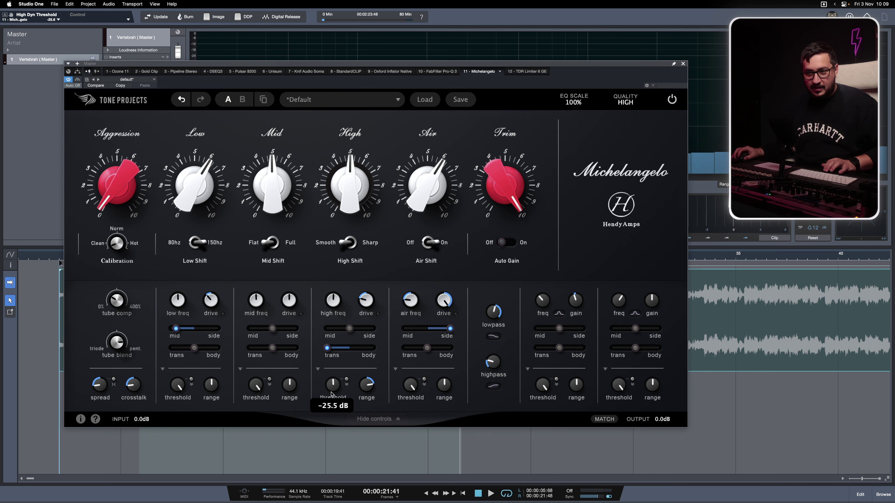
pyautogui.press('space')
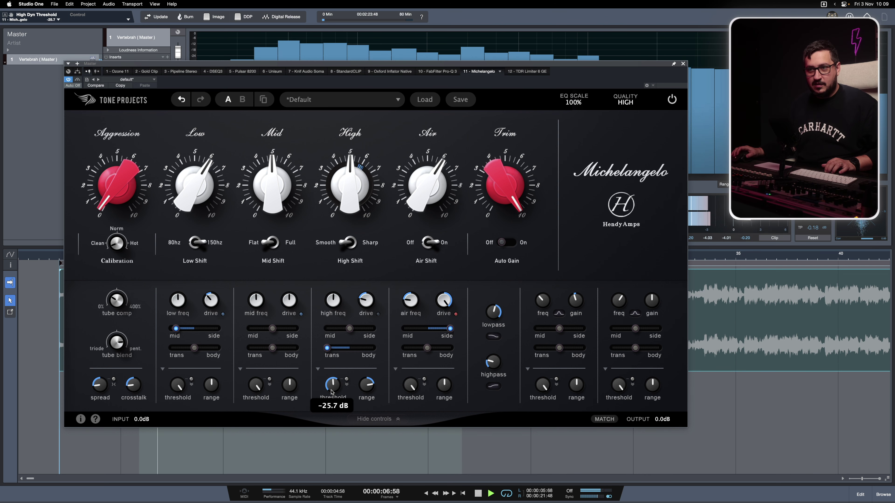
pyautogui.moveTo(337, 388); pyautogui.dragTo(367, 316)
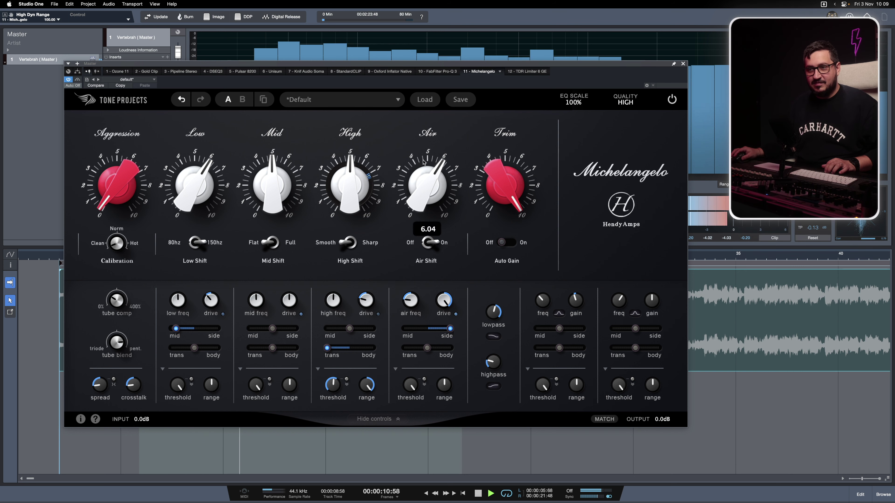
# Pull the Air band's balance partly back from side, reduce its level slightly, and engage its dynamics with the range at 100%
pyautogui.moveTo(450, 329); pyautogui.dragTo(434, 328)
pyautogui.moveTo(430, 179); pyautogui.dragTo(430, 190)
pyautogui.moveTo(411, 385); pyautogui.dragTo(448, 385)
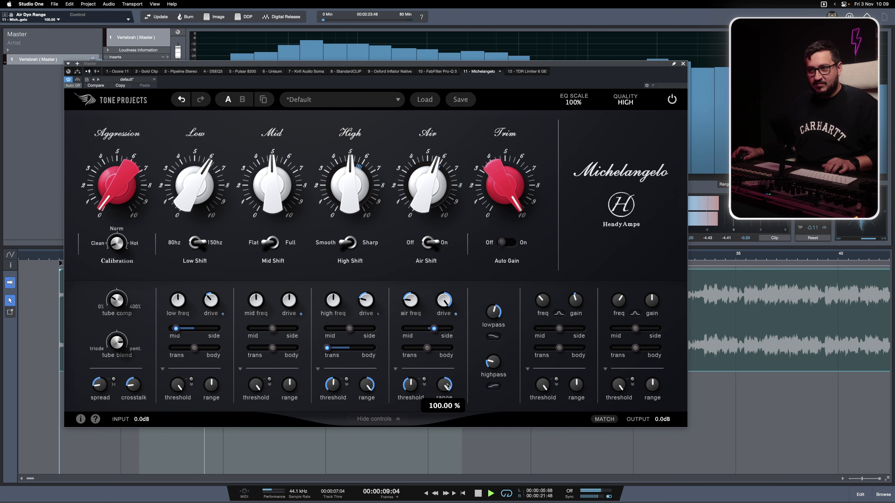
# Shift the Air band's trans/body balance about two thirds towards trans, set its level to 5.57, and stop playback
pyautogui.moveTo(426, 348); pyautogui.dragTo(381, 366)
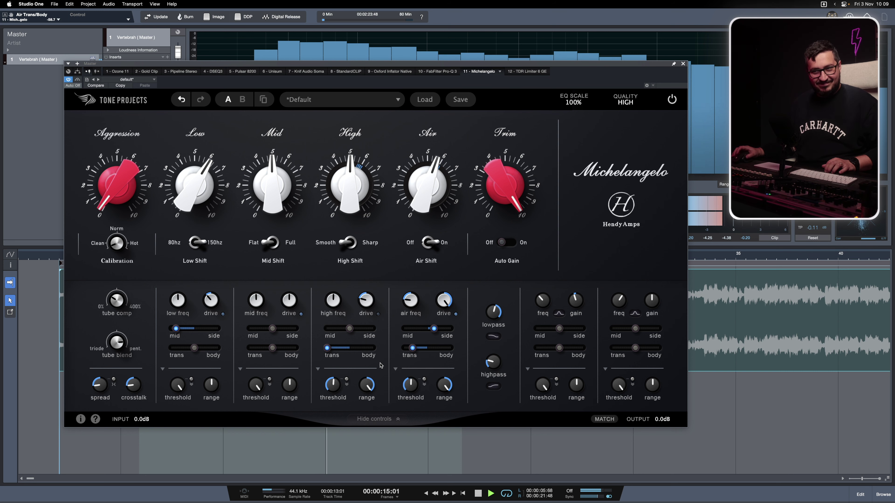
pyautogui.moveTo(432, 186); pyautogui.dragTo(432, 188)
pyautogui.press('space')
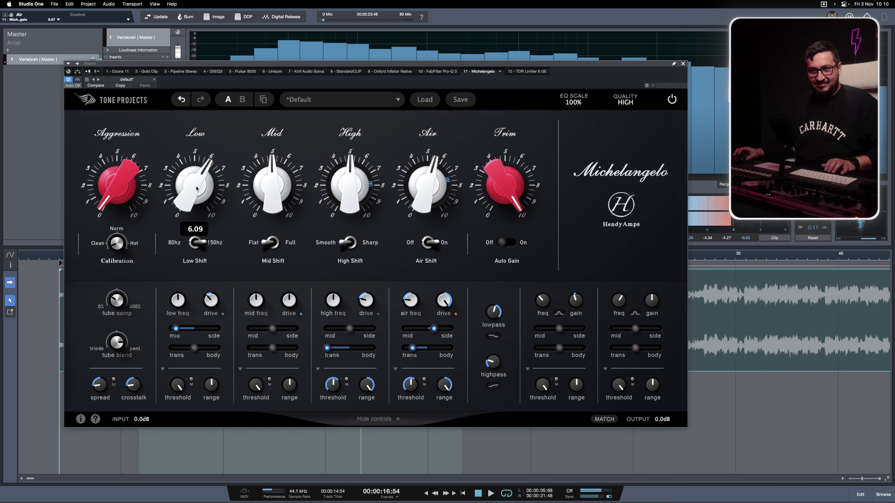
# Lower the Mid band's dynamic threshold, turn its dynamic range down to about -92.8%, and play the track
pyautogui.moveTo(272, 174)
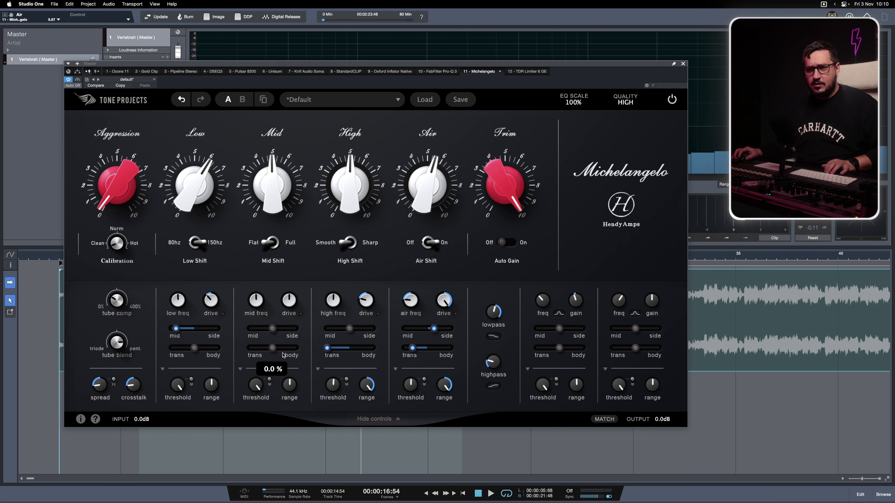
pyautogui.moveTo(256, 385); pyautogui.dragTo(256, 469)
pyautogui.moveTo(287, 385); pyautogui.dragTo(290, 476)
pyautogui.press('space')
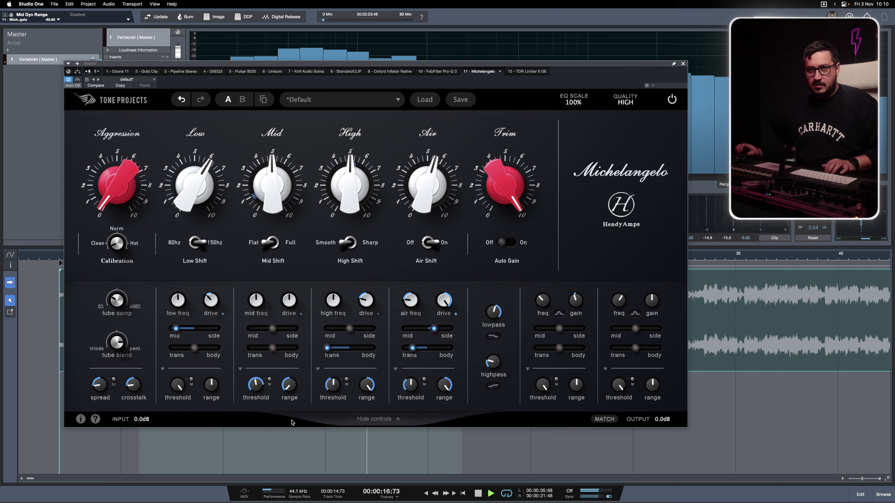
# Push the Mid band's trans/body balance fully to body and switch its shift to Full
pyautogui.moveTo(274, 353)
pyautogui.moveTo(272, 348); pyautogui.dragTo(295, 348)
pyautogui.click(273, 242)
pyautogui.moveTo(270, 198); pyautogui.dragTo(270, 201)
# Set the Mid band's dynamic range to 100%, move its threshold through -12.4 dB to -4.8 dB, and stop playback
pyautogui.moveTo(258, 388); pyautogui.dragTo(293, 387)
pyautogui.moveTo(292, 388); pyautogui.dragTo(270, 324)
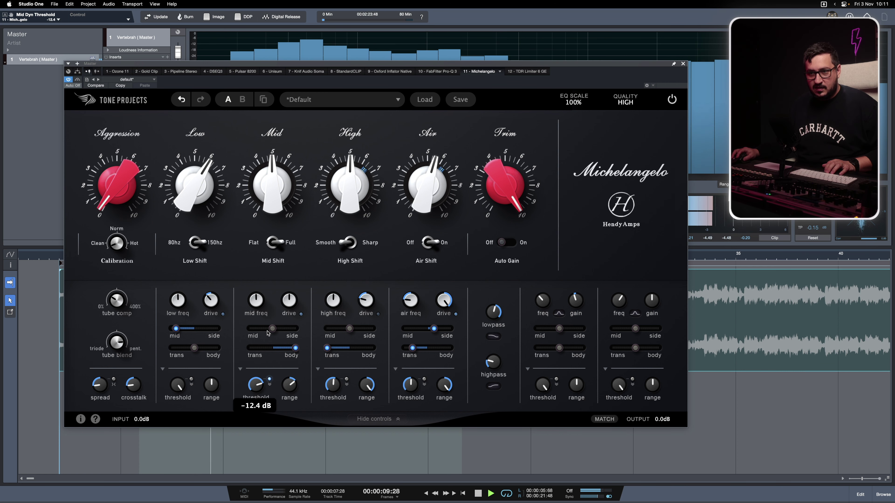
pyautogui.moveTo(289, 385); pyautogui.dragTo(282, 349)
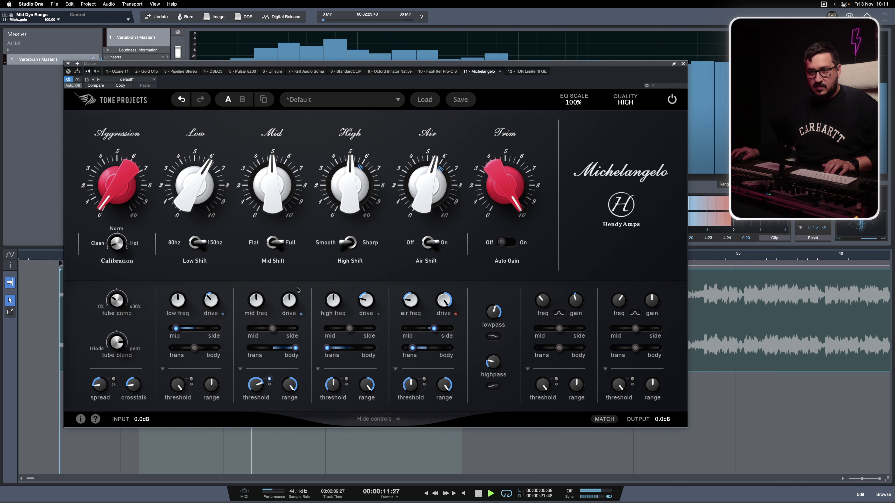
pyautogui.moveTo(256, 390); pyautogui.dragTo(252, 333)
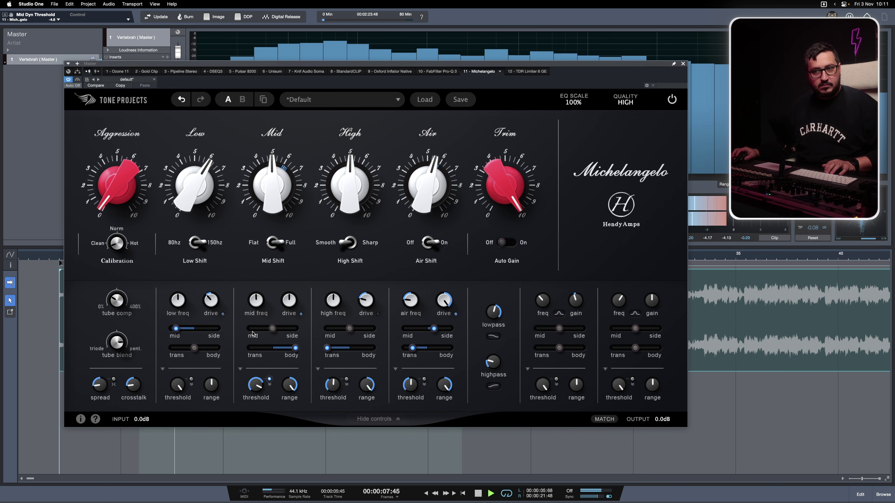
pyautogui.press('space')
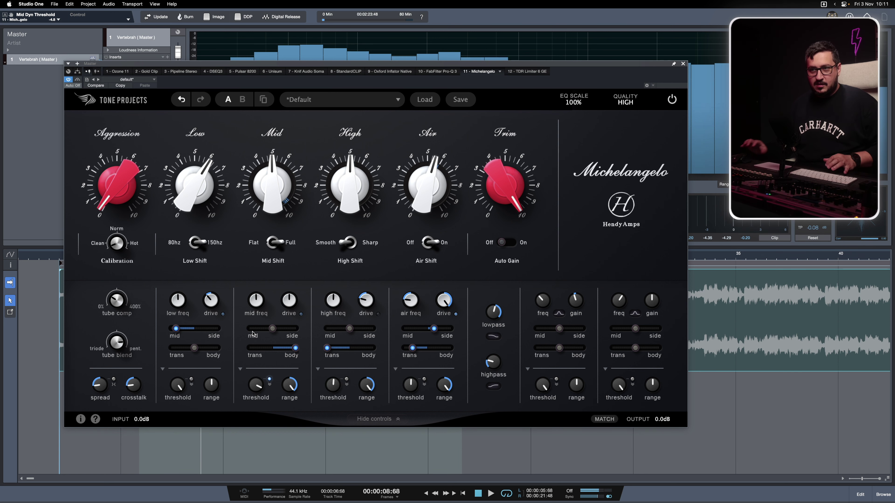